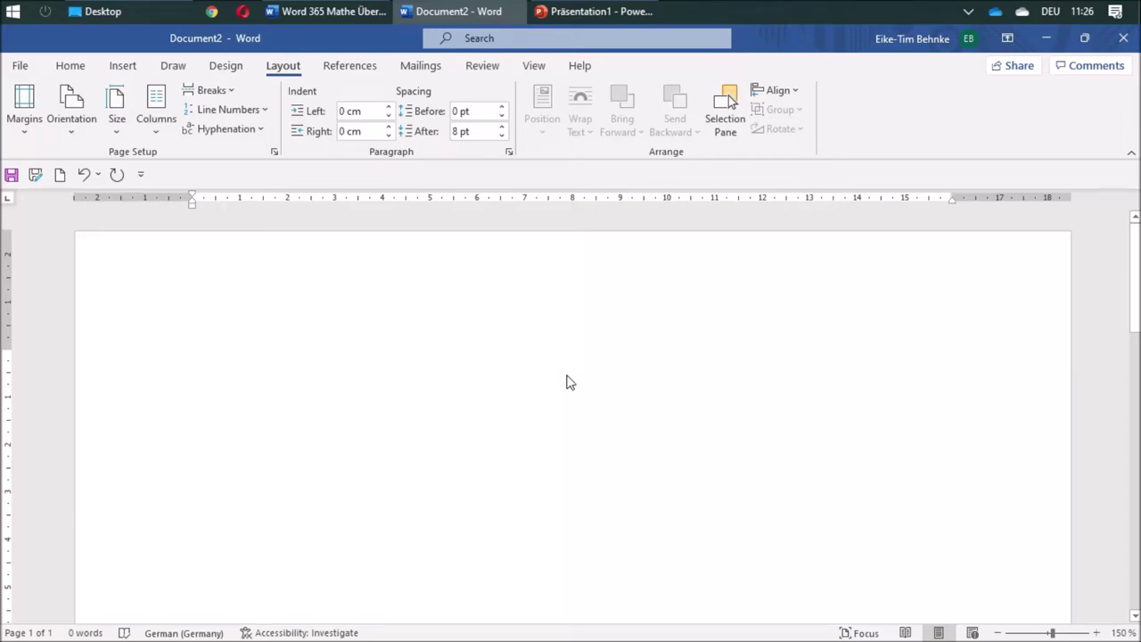
Reorder the Quick Access Toolbar so that the New File command comes last, after Redo.
{"action": "left_click", "coordinate": [141, 175]}
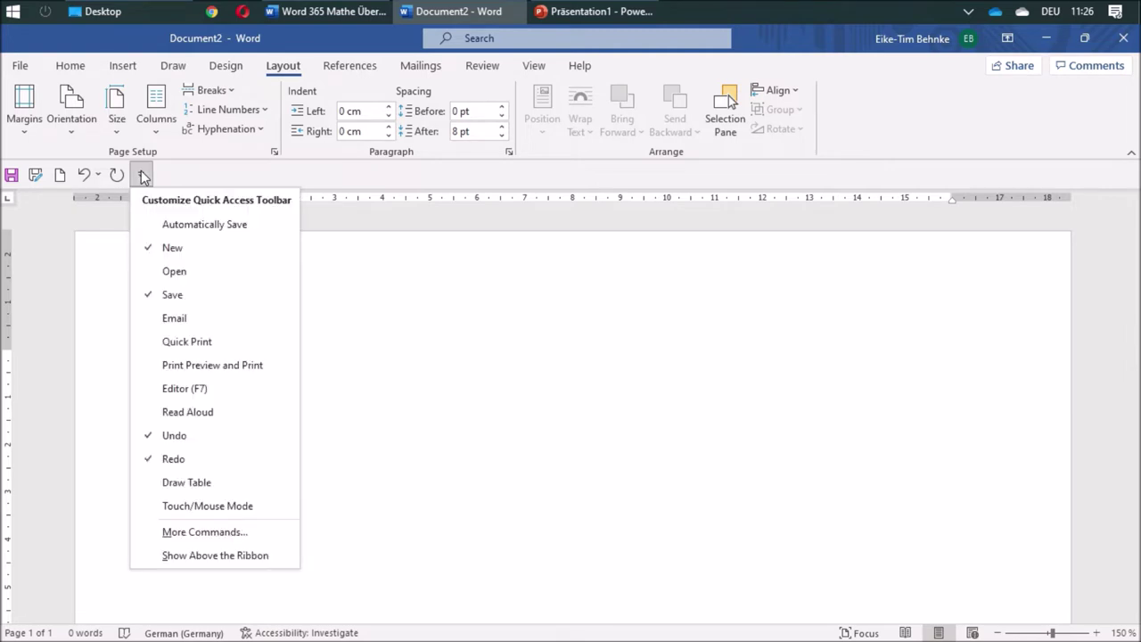
{"action": "left_click", "coordinate": [189, 533]}
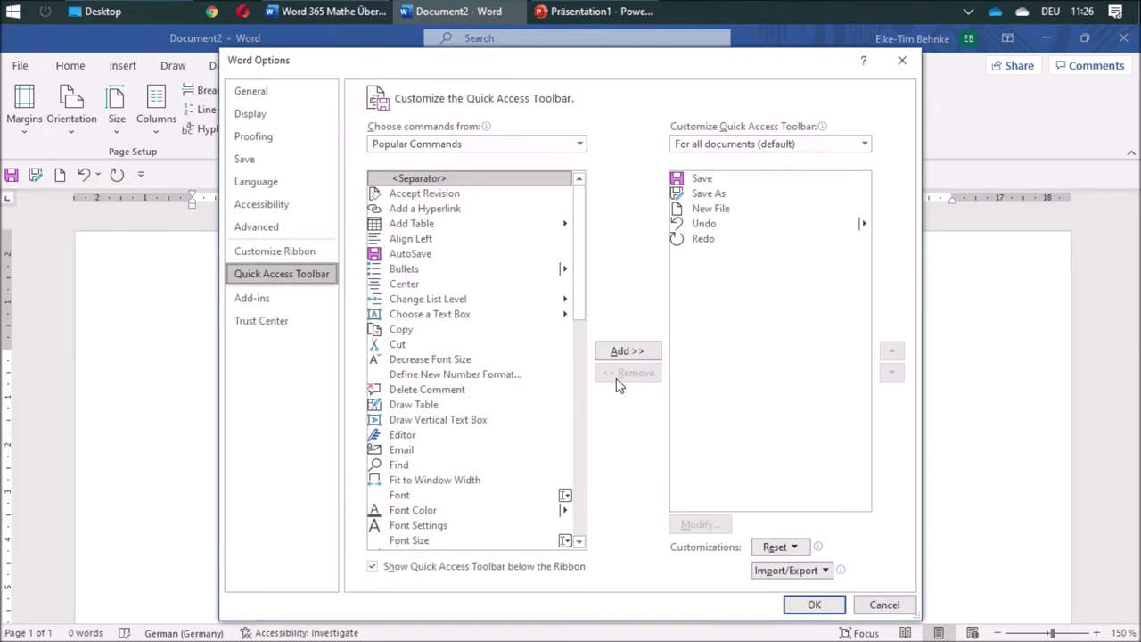
{"action": "left_click", "coordinate": [719, 214]}
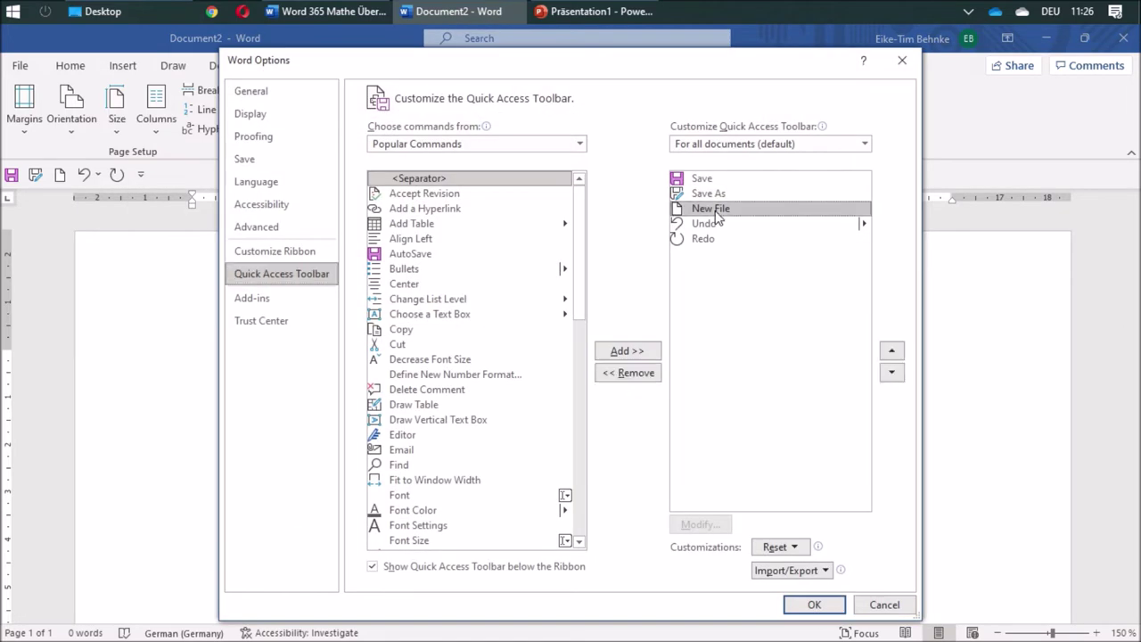
{"action": "left_click", "coordinate": [893, 378]}
{"action": "left_click", "coordinate": [893, 378]}
{"action": "left_click", "coordinate": [814, 604]}
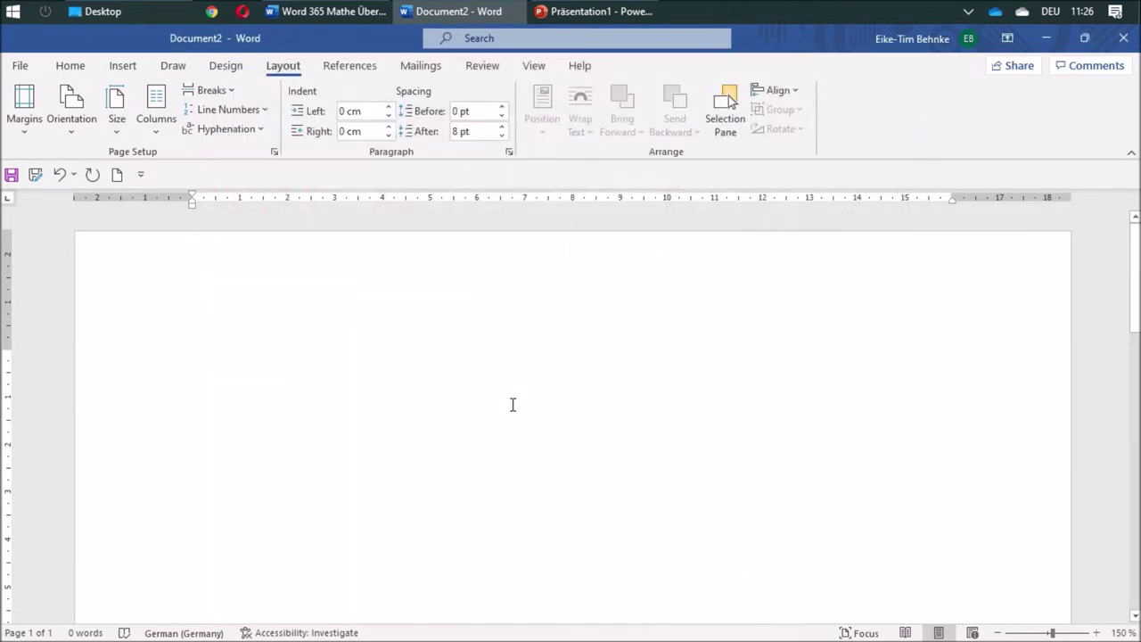
Draw a rectangle in the upper-left area of the page and reposition and resize it to about 5.08 cm wide by 2.87 cm high.
{"action": "left_click", "coordinate": [123, 66]}
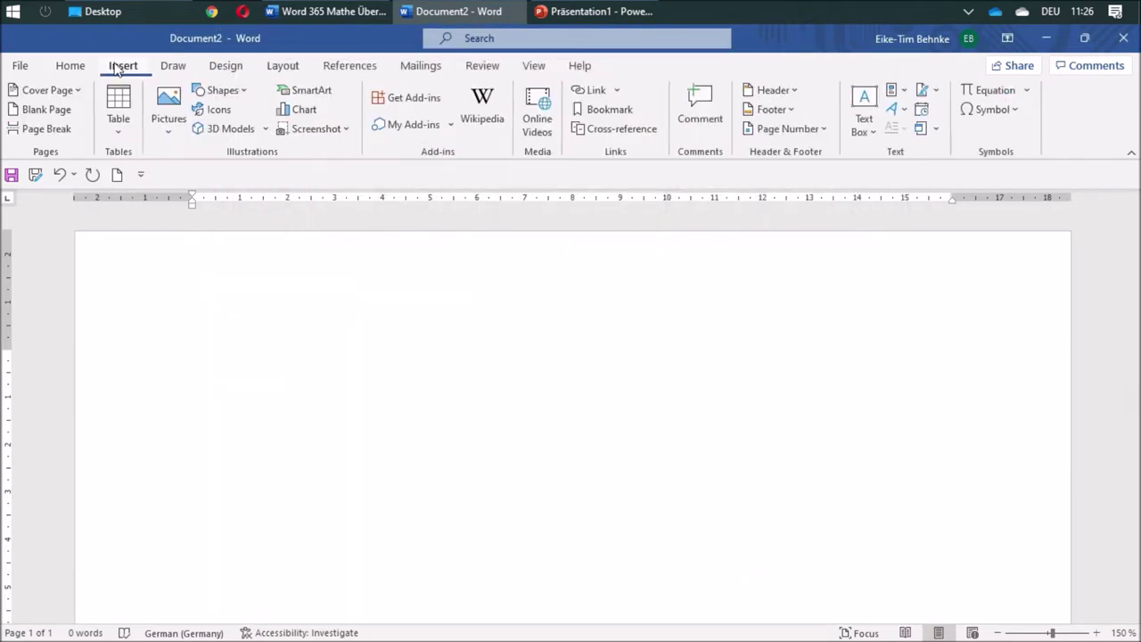
{"action": "left_click", "coordinate": [220, 90]}
{"action": "left_click", "coordinate": [251, 132]}
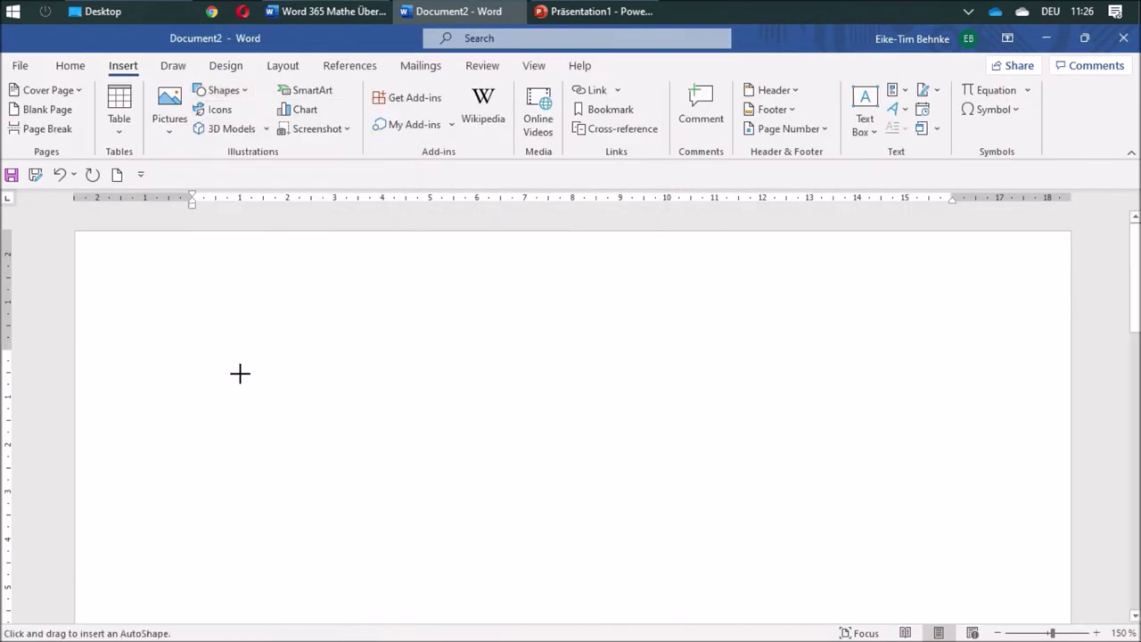
{"action": "left_click_drag", "start_coordinate": [193, 289], "coordinate": [420, 439]}
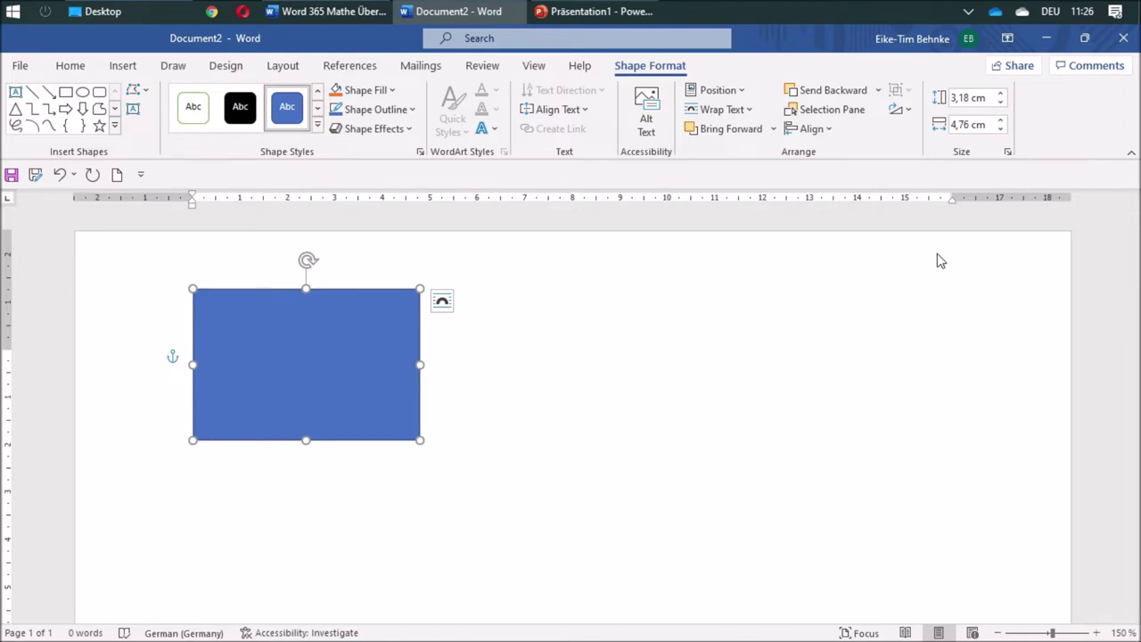
{"action": "left_click_drag", "start_coordinate": [322, 364], "coordinate": [338, 423]}
{"action": "mouse_move", "coordinate": [437, 501]}
{"action": "left_mouse_down"}
{"action": "mouse_move", "coordinate": [473, 501]}
{"action": "mouse_move", "coordinate": [473, 473]}
{"action": "mouse_move", "coordinate": [448, 497]}
{"action": "mouse_move", "coordinate": [508, 479]}
{"action": "mouse_move", "coordinate": [419, 477]}
{"action": "mouse_move", "coordinate": [463, 504]}
{"action": "mouse_move", "coordinate": [447, 489]}
{"action": "left_mouse_up"}
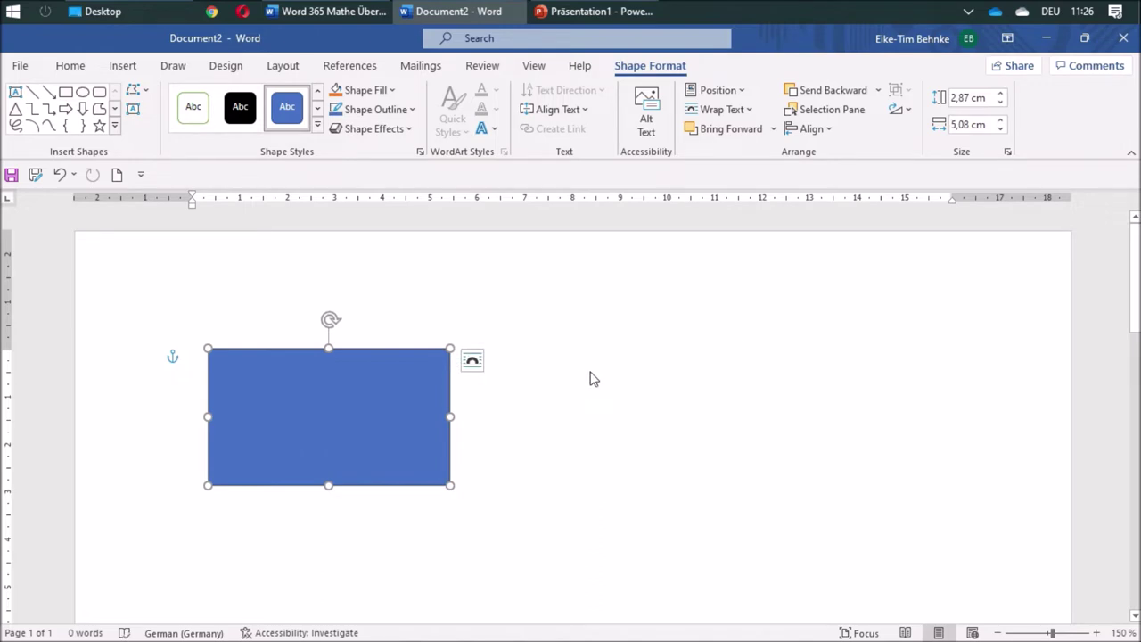
Add the Grid Settings command to the Quick Access Toolbar.
{"action": "left_click", "coordinate": [281, 66]}
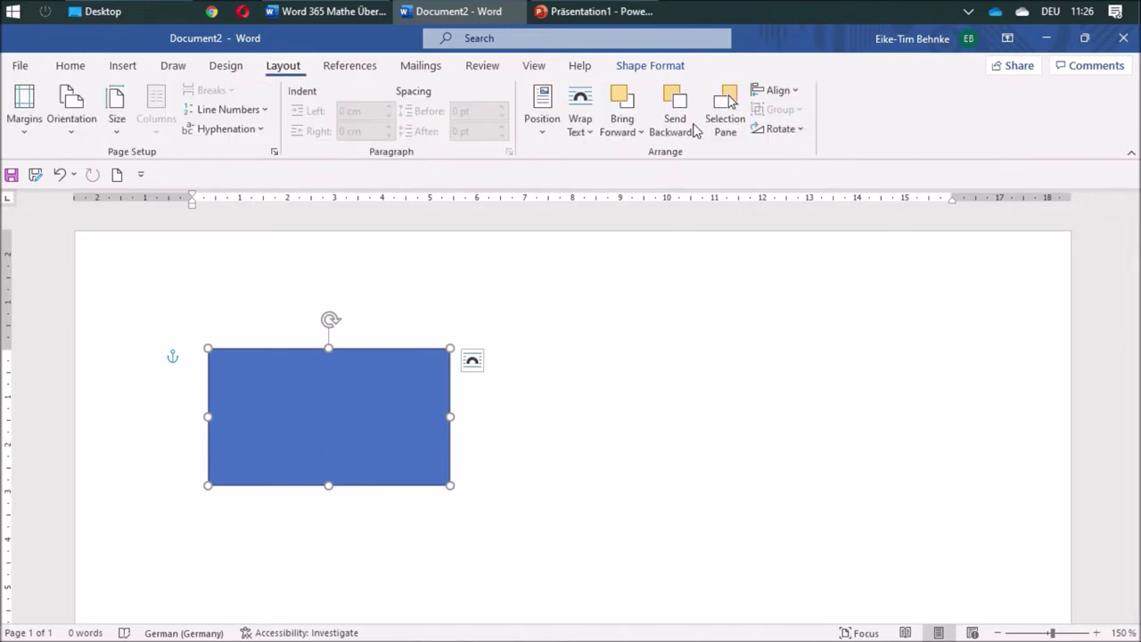
{"action": "left_click", "coordinate": [795, 93]}
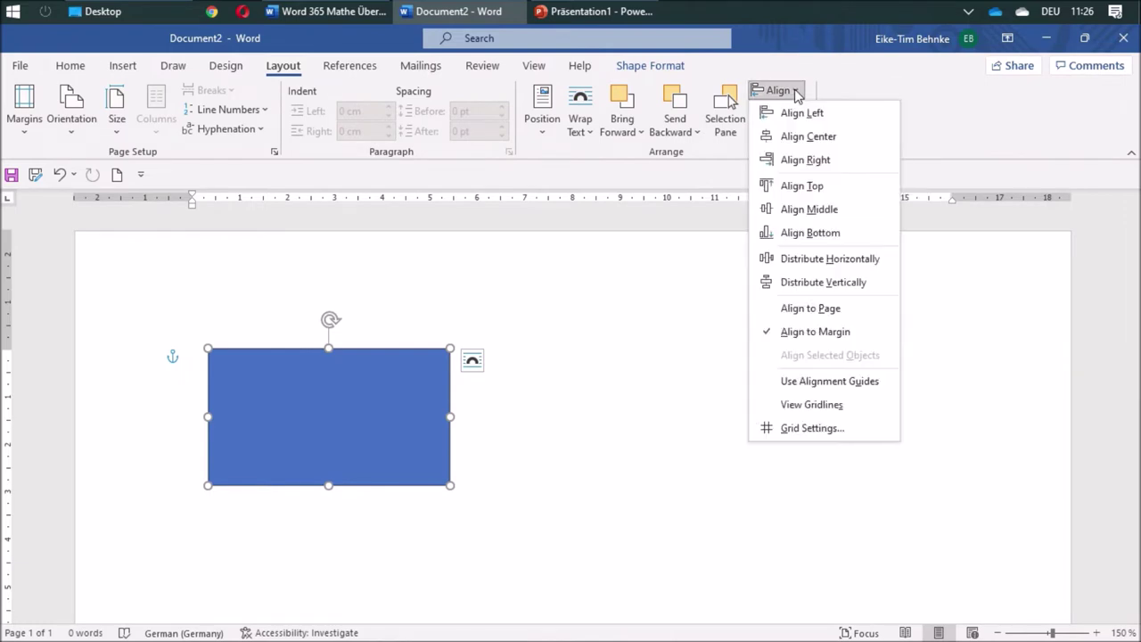
{"action": "right_click", "coordinate": [815, 435]}
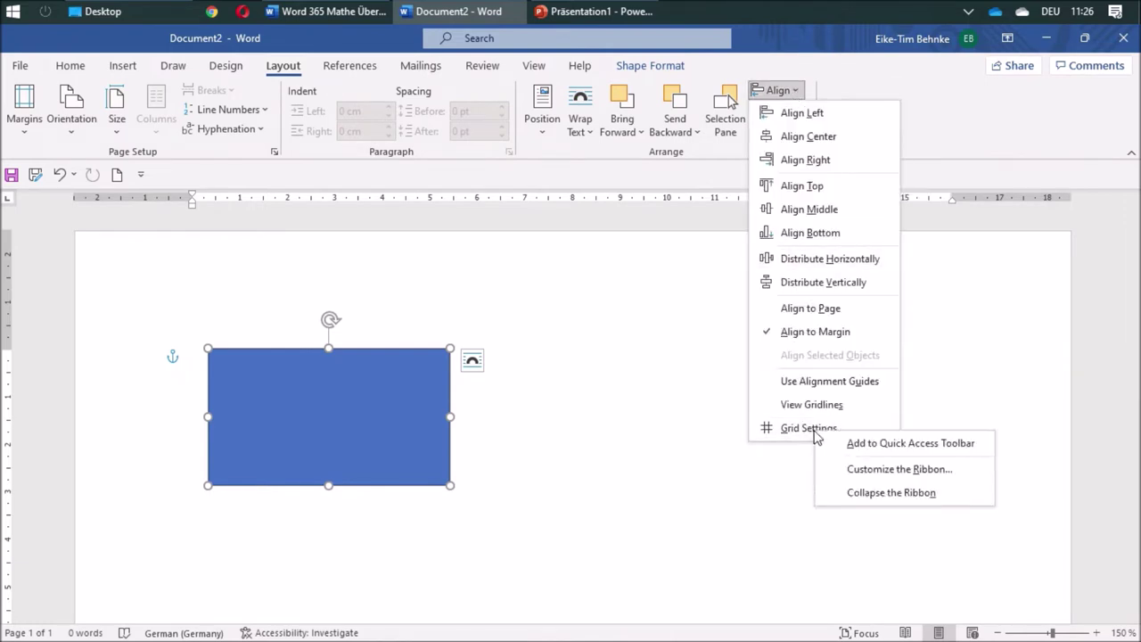
{"action": "left_click", "coordinate": [878, 446]}
Set the drawing grid's horizontal and vertical spacing to 0,25 cm in the grid settings.
{"action": "left_click", "coordinate": [141, 175]}
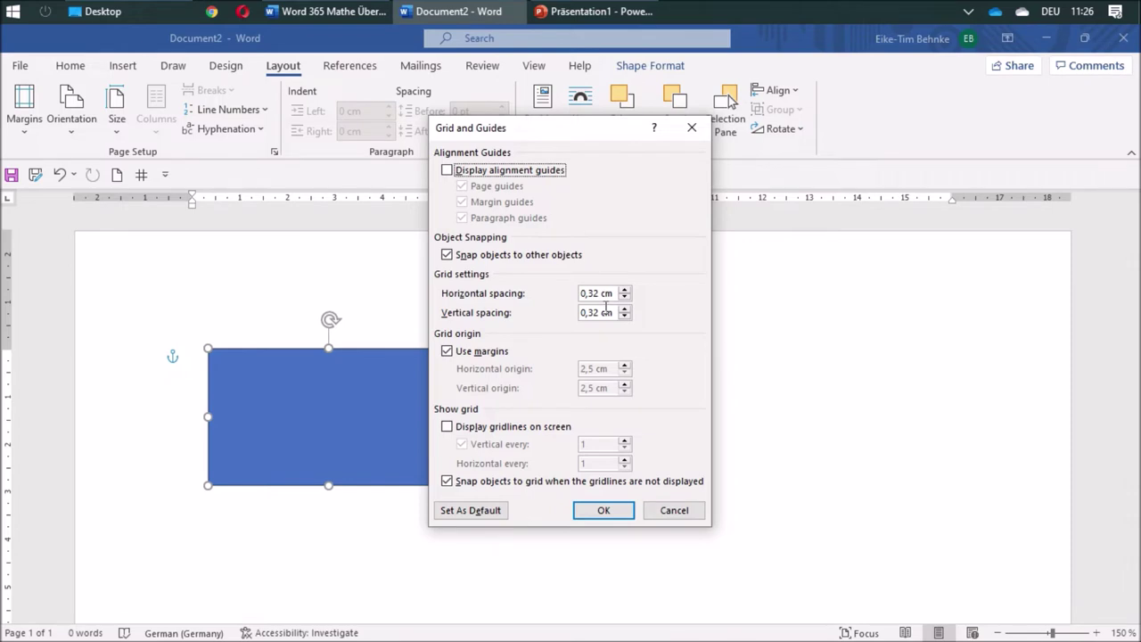
{"action": "left_click", "coordinate": [595, 294]}
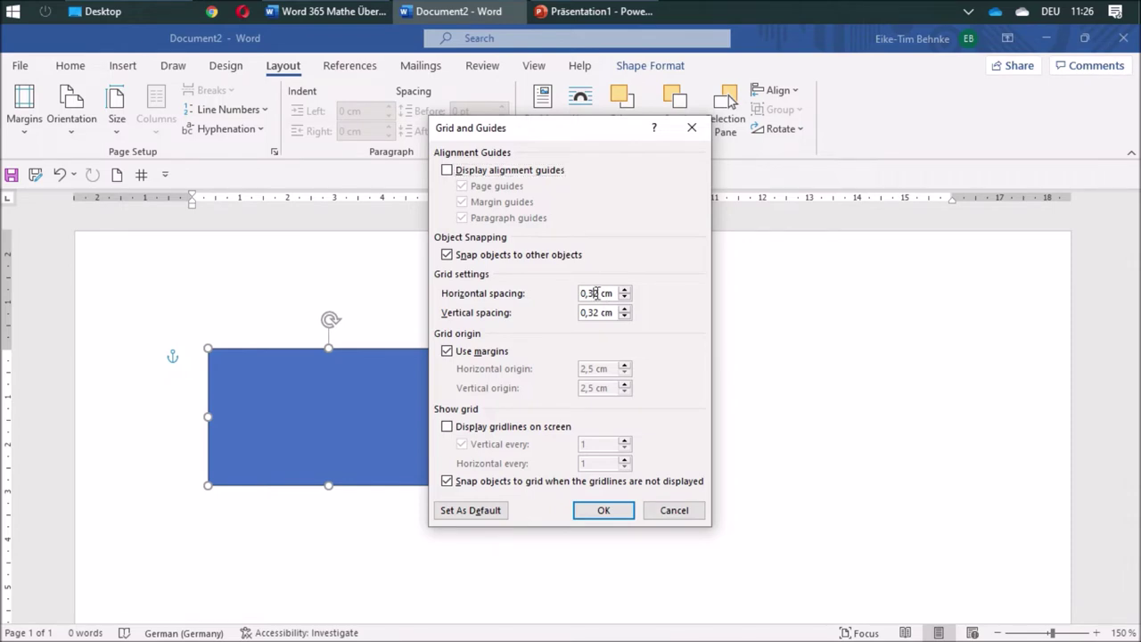
{"action": "key", "text": "BackSpace"}
{"action": "key", "text": "BackSpace"}
{"action": "type", "text": "25"}
{"action": "left_click", "coordinate": [601, 314]}
{"action": "key", "text": "BackSpace"}
{"action": "key", "text": "BackSpace"}
{"action": "type", "text": "25"}
Display gridlines on screen, vertical every 4 and horizontal every 4, and make these settings the default for new documents.
{"action": "left_click", "coordinate": [446, 428]}
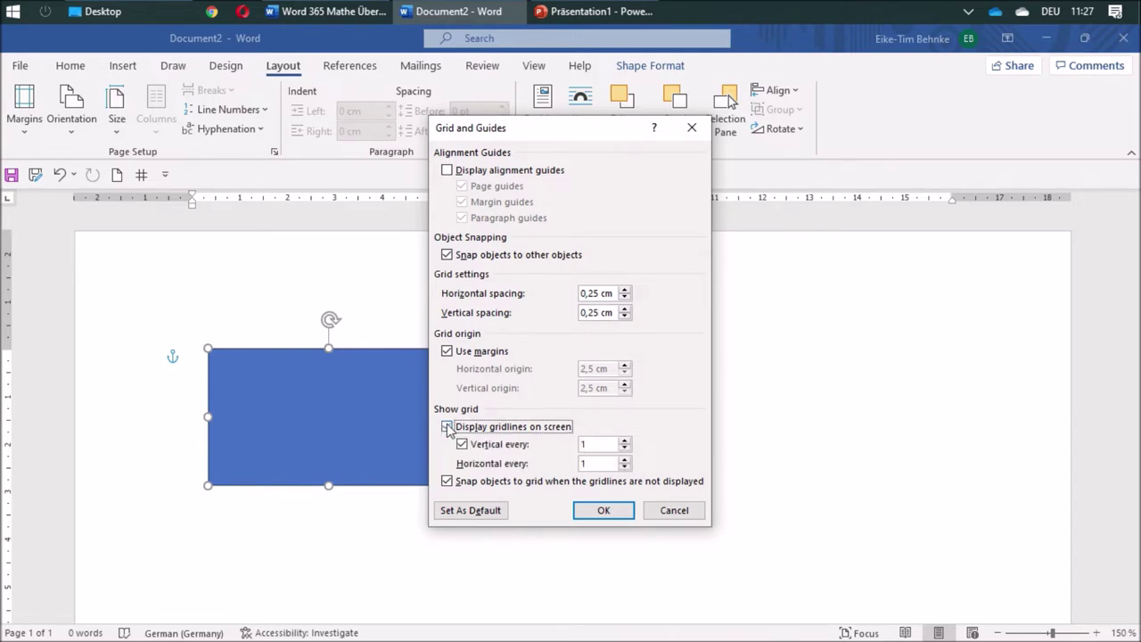
{"action": "left_click", "coordinate": [625, 440]}
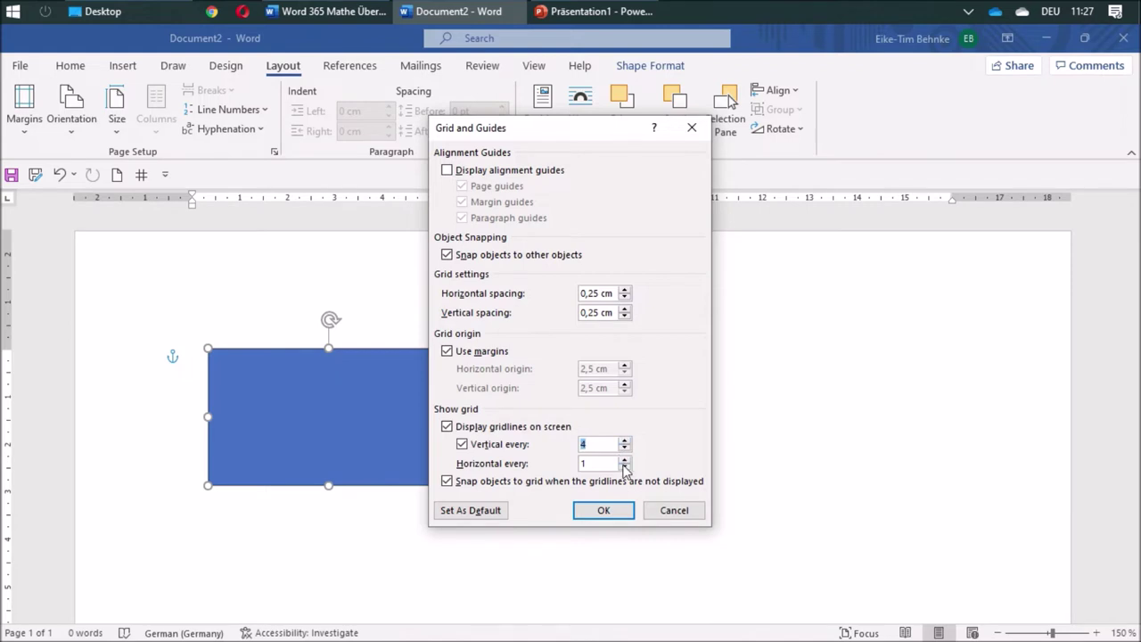
{"action": "left_click", "coordinate": [625, 460]}
{"action": "left_click", "coordinate": [625, 460]}
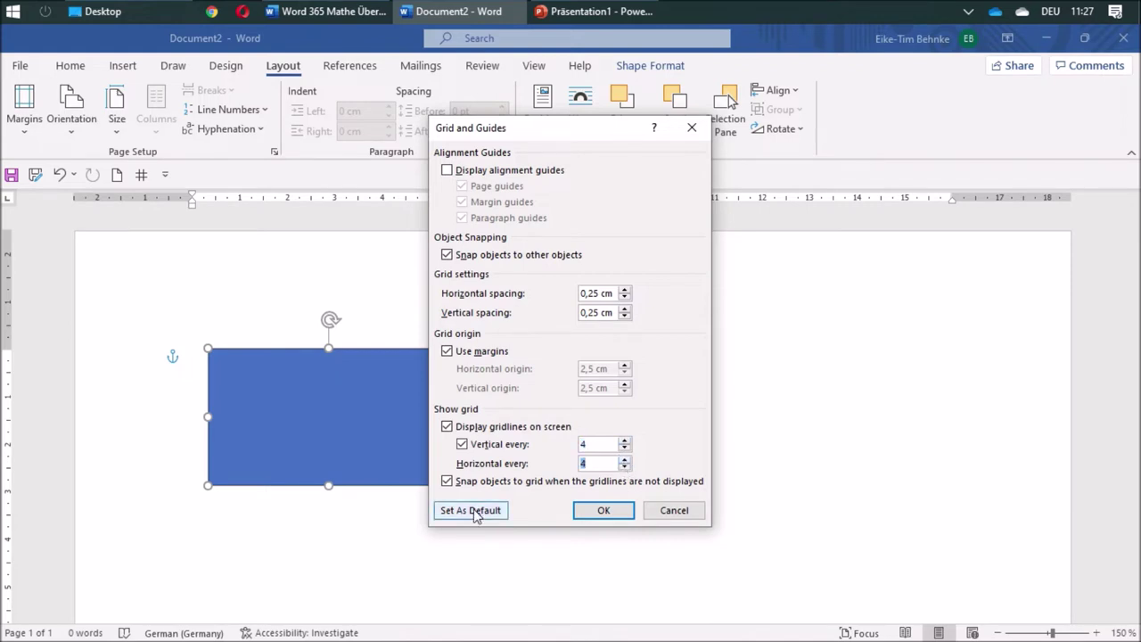
{"action": "left_click", "coordinate": [473, 510]}
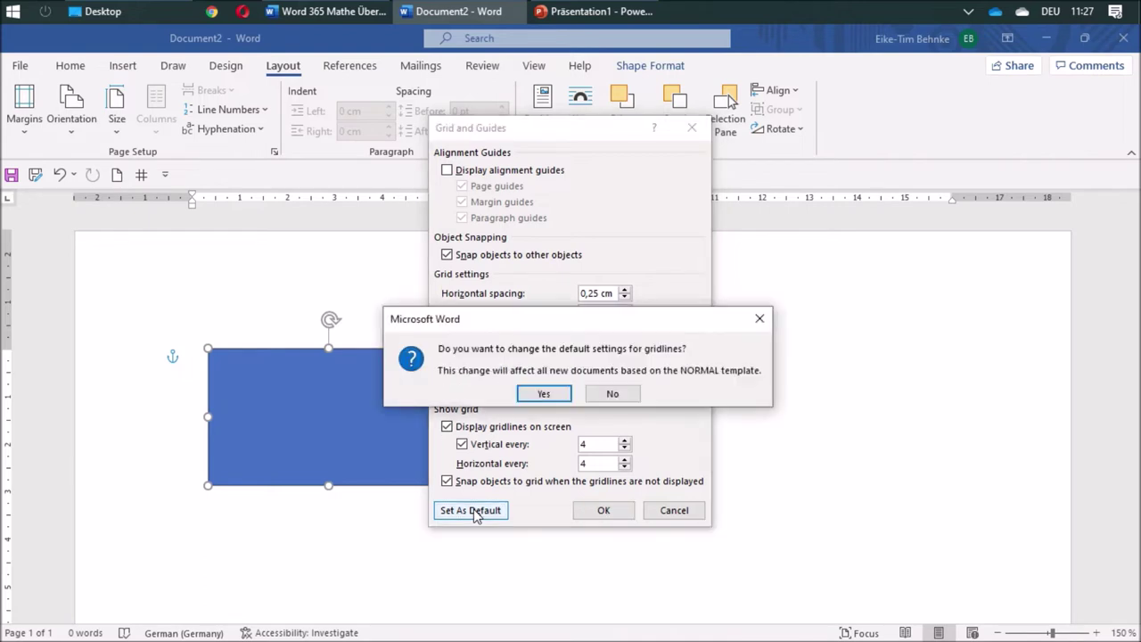
{"action": "left_click", "coordinate": [544, 395]}
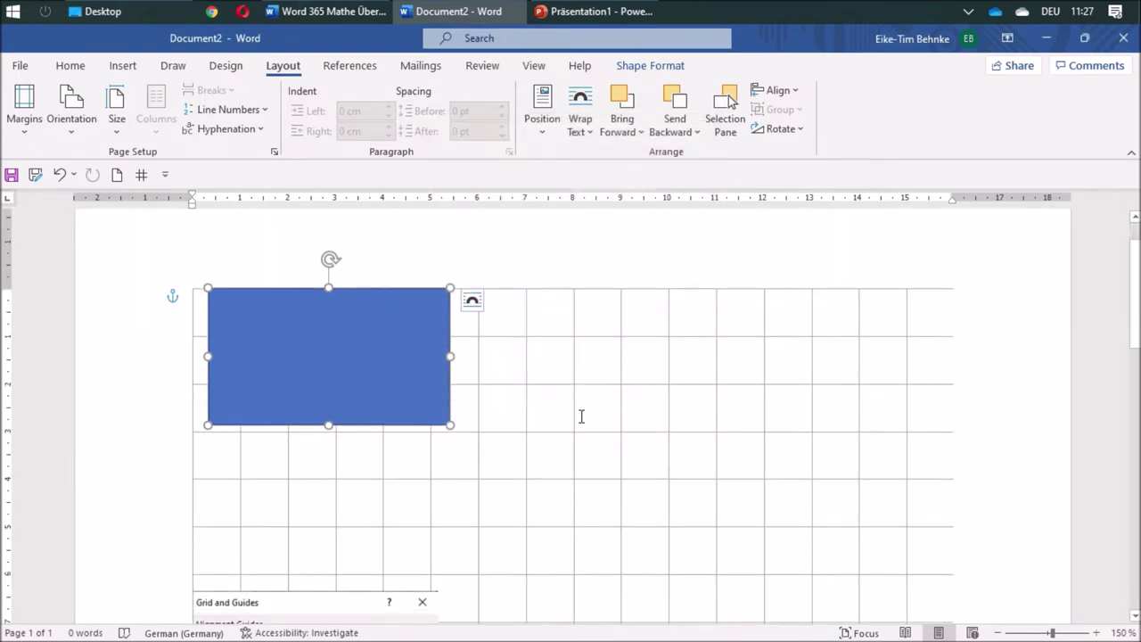
Snap the rectangle to the grid's upper-left corner and resize it to five by three grid squares.
{"action": "scroll", "coordinate": [615, 413], "scroll_direction": "down", "scroll_amount": 3}
{"action": "scroll", "coordinate": [615, 413], "scroll_direction": "down", "scroll_amount": 3}
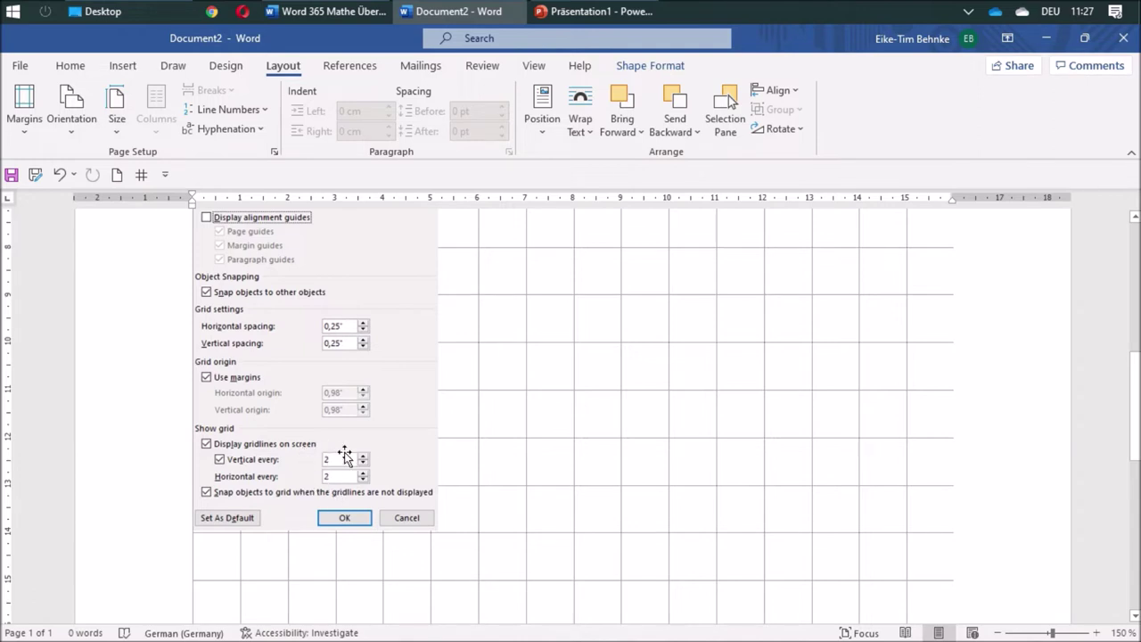
{"action": "scroll", "coordinate": [544, 482], "scroll_direction": "up", "scroll_amount": 5}
{"action": "scroll", "coordinate": [544, 481], "scroll_direction": "up", "scroll_amount": 5}
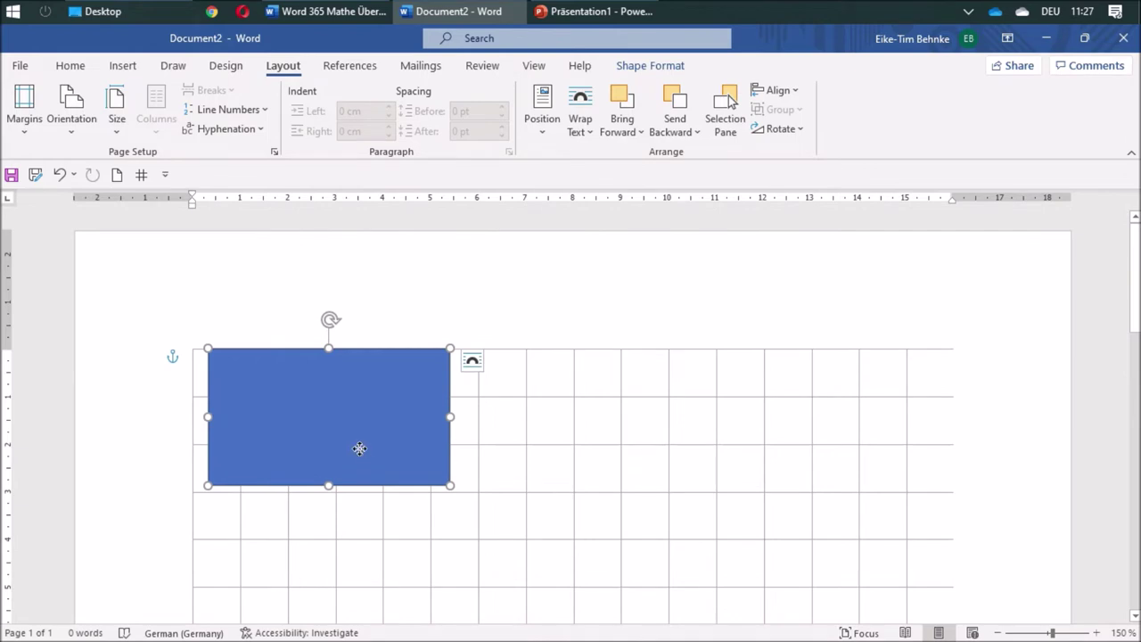
{"action": "mouse_move", "coordinate": [360, 449]}
{"action": "left_mouse_down"}
{"action": "mouse_move", "coordinate": [341, 448]}
{"action": "mouse_move", "coordinate": [346, 459]}
{"action": "left_mouse_up"}
{"action": "left_click_drag", "start_coordinate": [432, 487], "coordinate": [431, 492]}
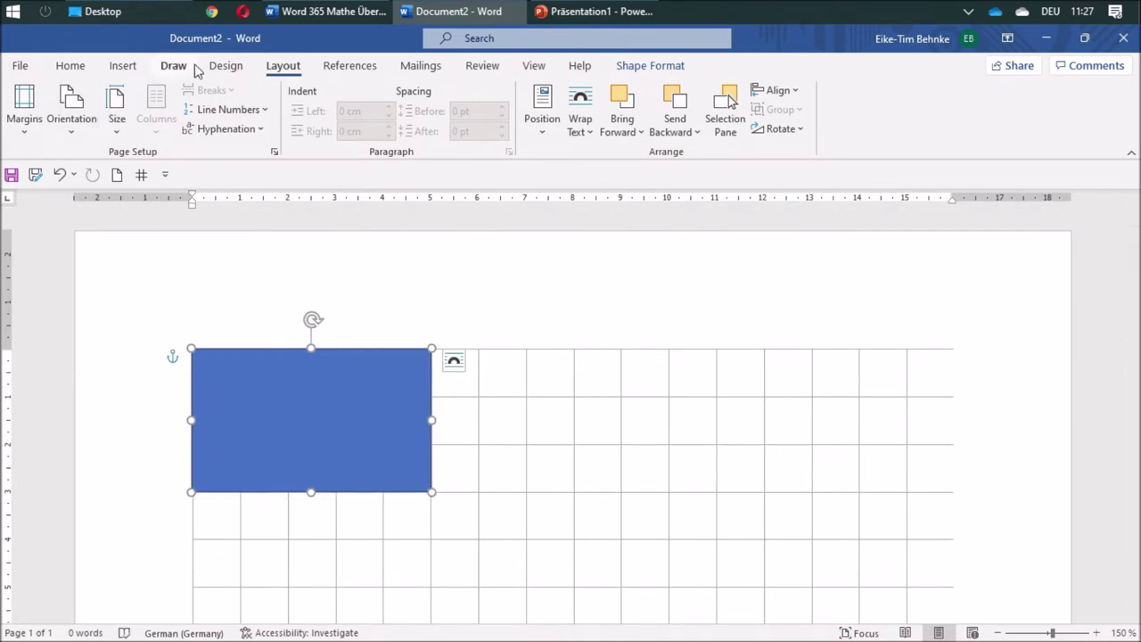
Draw a second rectangle starting at the 7 cm gridline on the top margin and enlarge it to about 4.01 cm by 3.02 cm.
{"action": "left_click", "coordinate": [130, 69]}
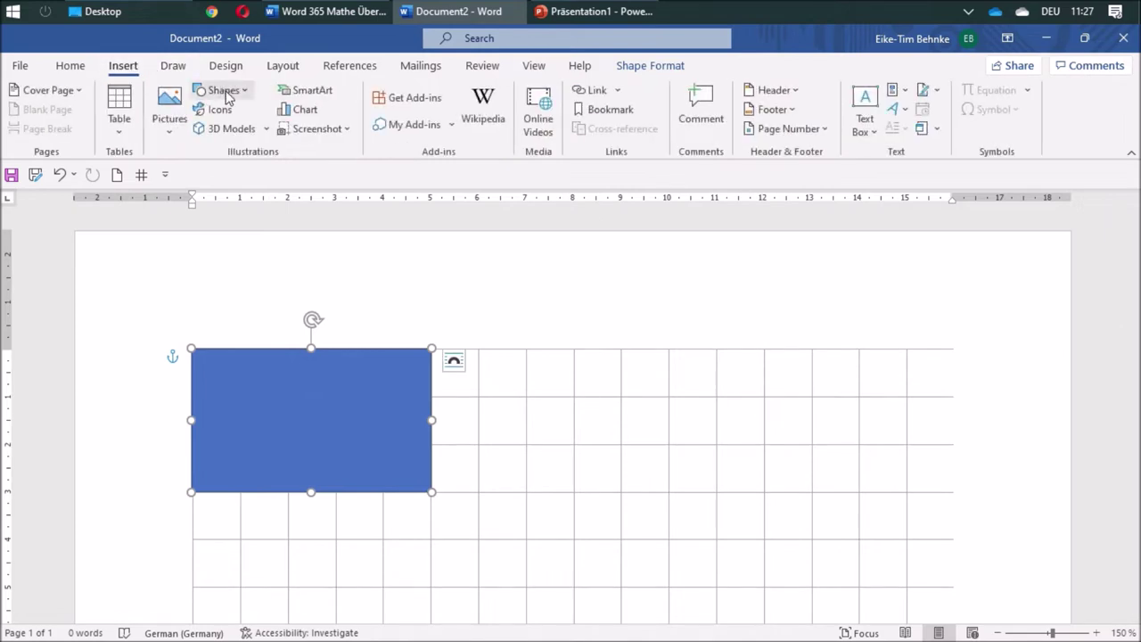
{"action": "left_click", "coordinate": [223, 91]}
{"action": "left_click", "coordinate": [250, 133]}
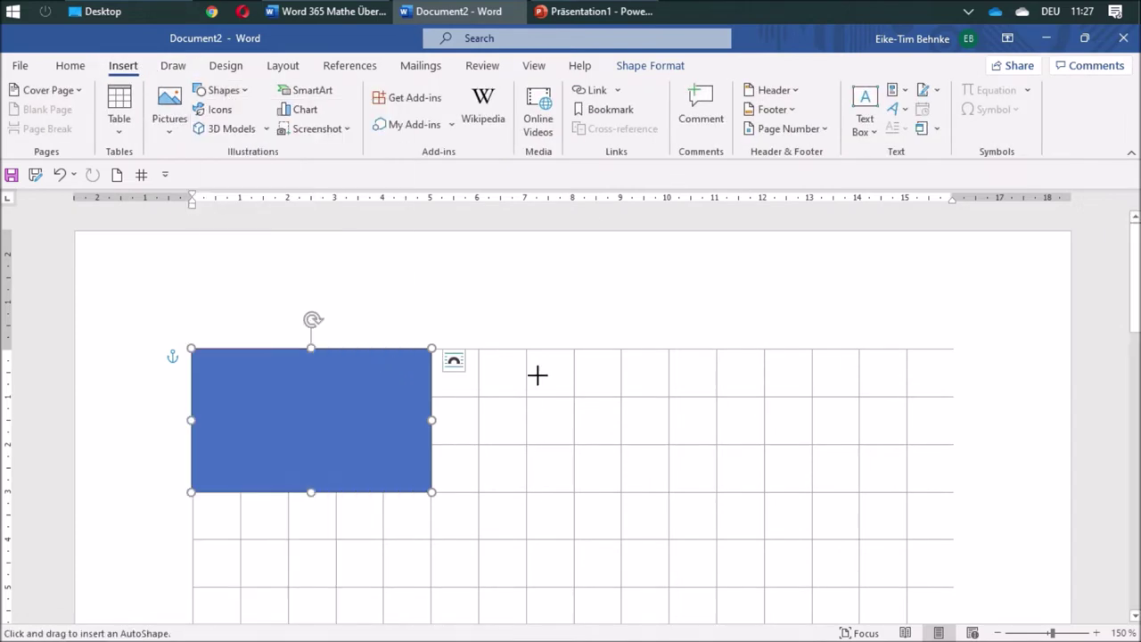
{"action": "left_click_drag", "start_coordinate": [527, 348], "coordinate": [675, 449]}
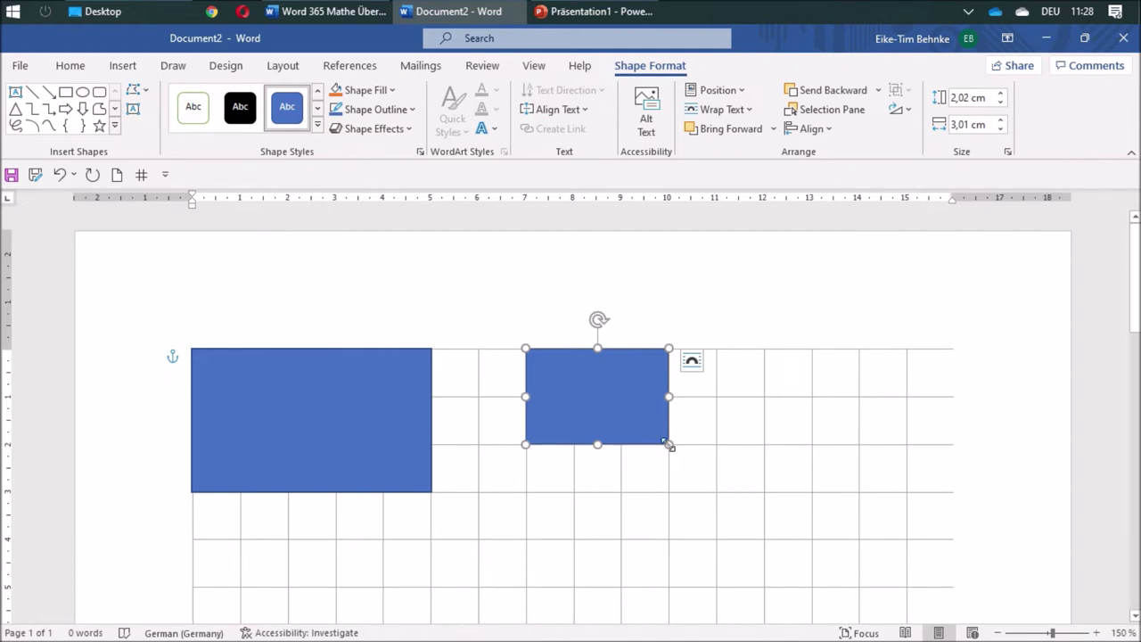
{"action": "left_click_drag", "start_coordinate": [669, 444], "coordinate": [719, 492]}
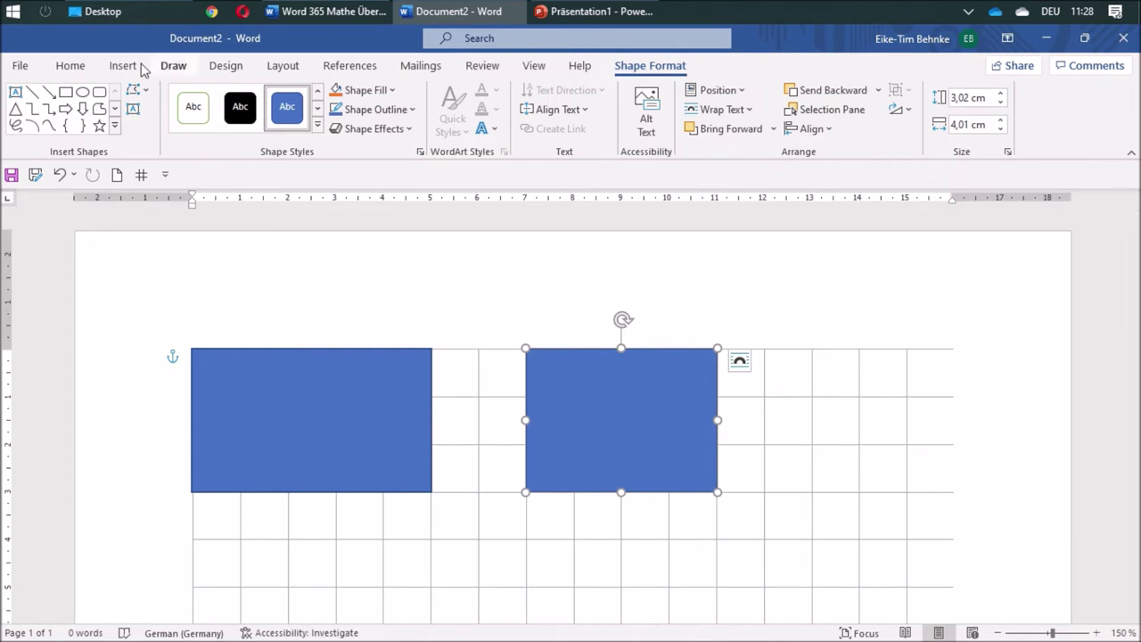
Add the View Gridlines option to the Quick Access Toolbar.
{"action": "left_click", "coordinate": [282, 67]}
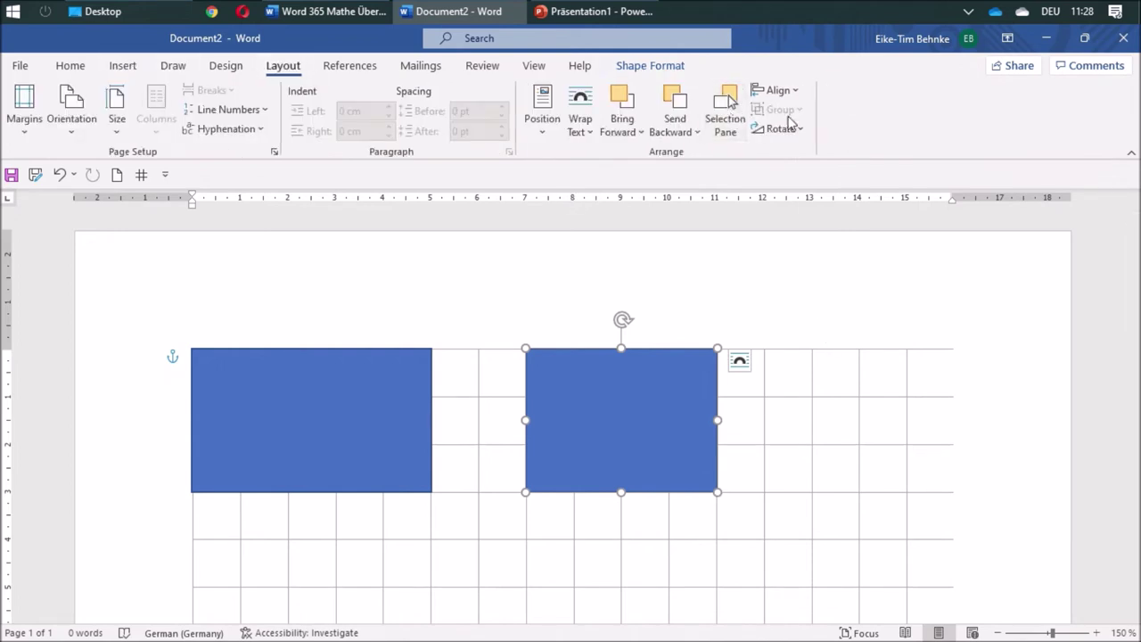
{"action": "left_click", "coordinate": [778, 90]}
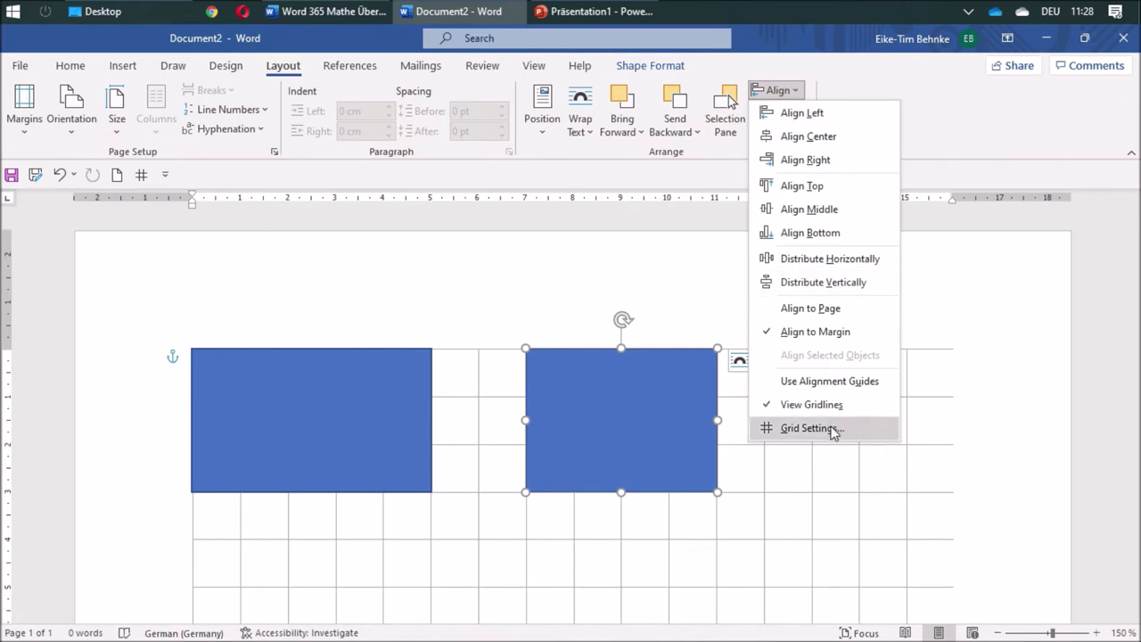
{"action": "right_click", "coordinate": [826, 407]}
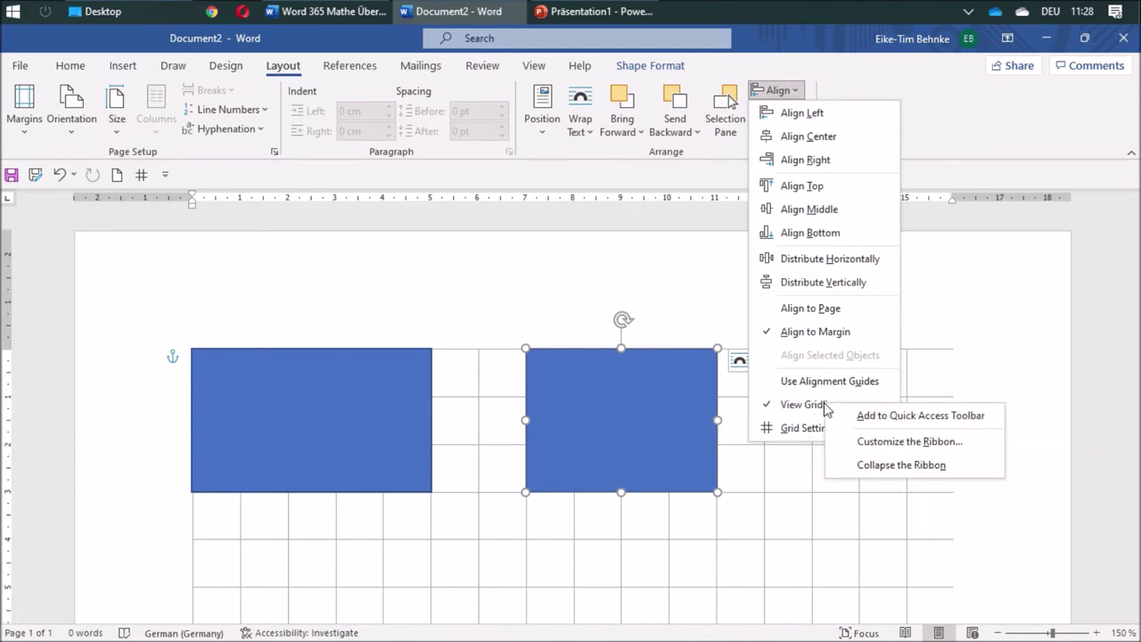
{"action": "left_click", "coordinate": [868, 417]}
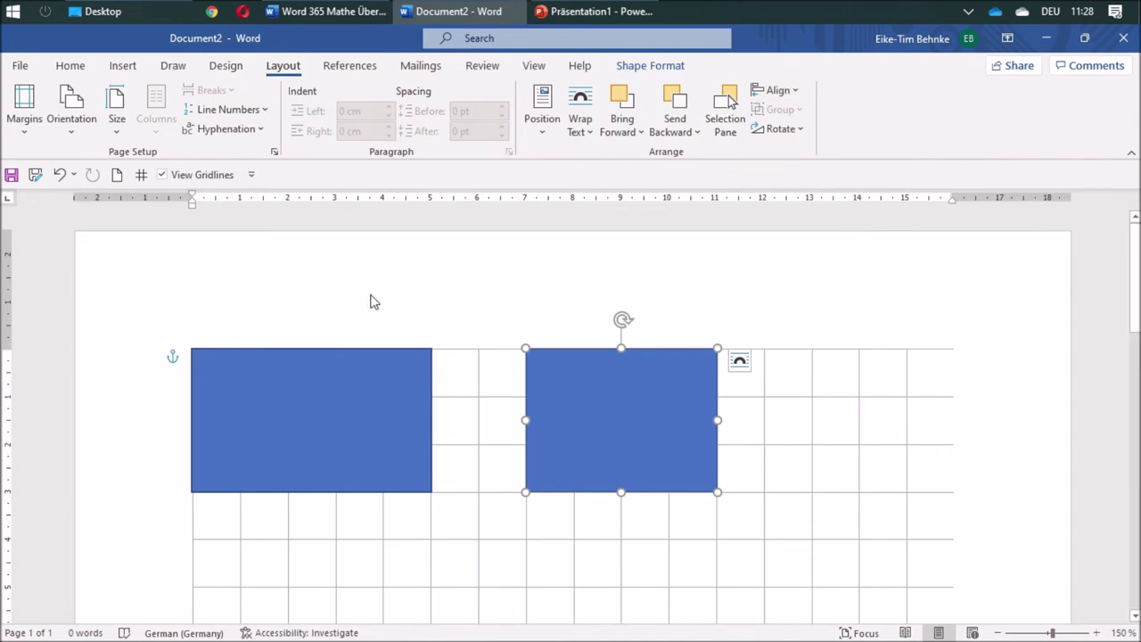
Hide and show the gridlines twice to try out the new View Gridlines option.
{"action": "left_click", "coordinate": [162, 175]}
{"action": "left_click", "coordinate": [162, 174]}
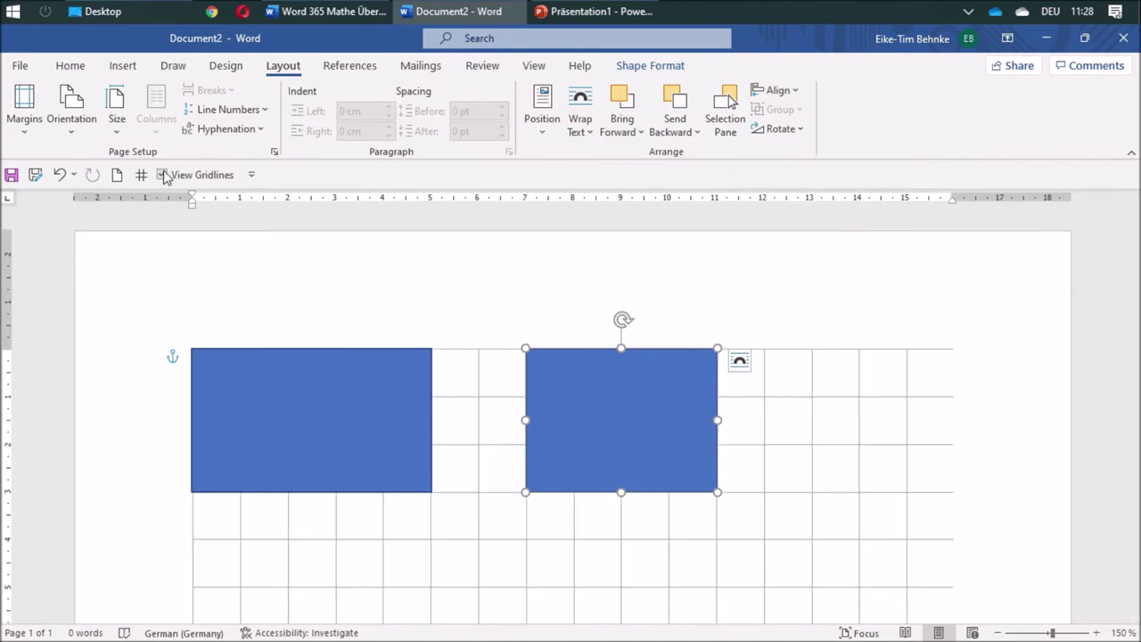
{"action": "left_click", "coordinate": [163, 175]}
{"action": "left_click", "coordinate": [163, 175]}
Turn off displaying gridlines on screen in the grid settings and make this the default for new documents.
{"action": "left_click", "coordinate": [144, 180]}
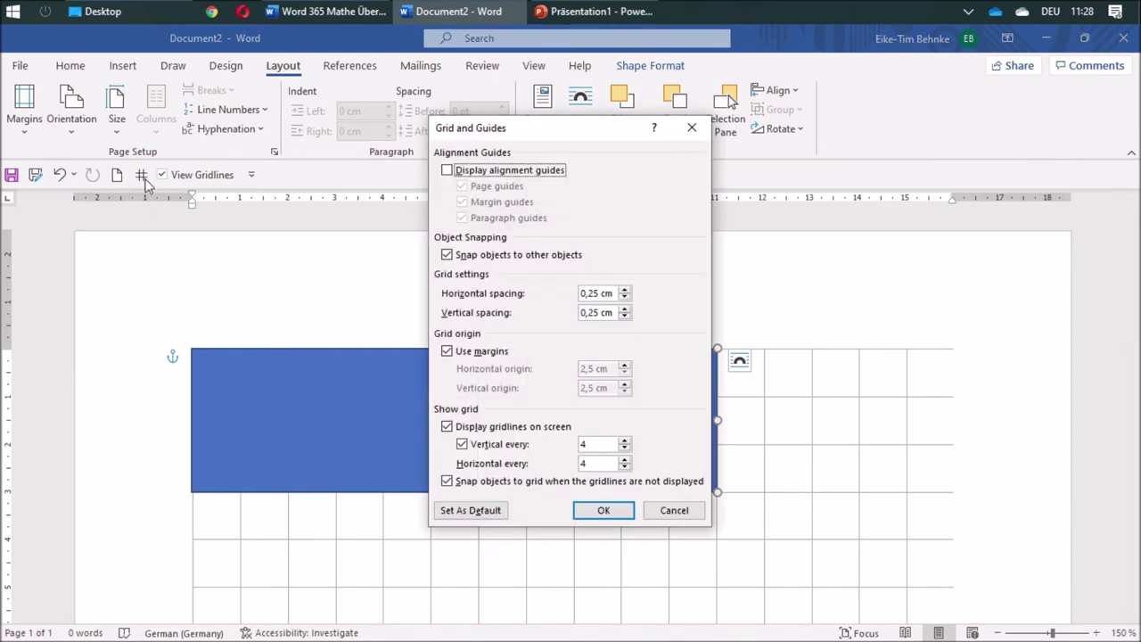
{"action": "left_click", "coordinate": [447, 427]}
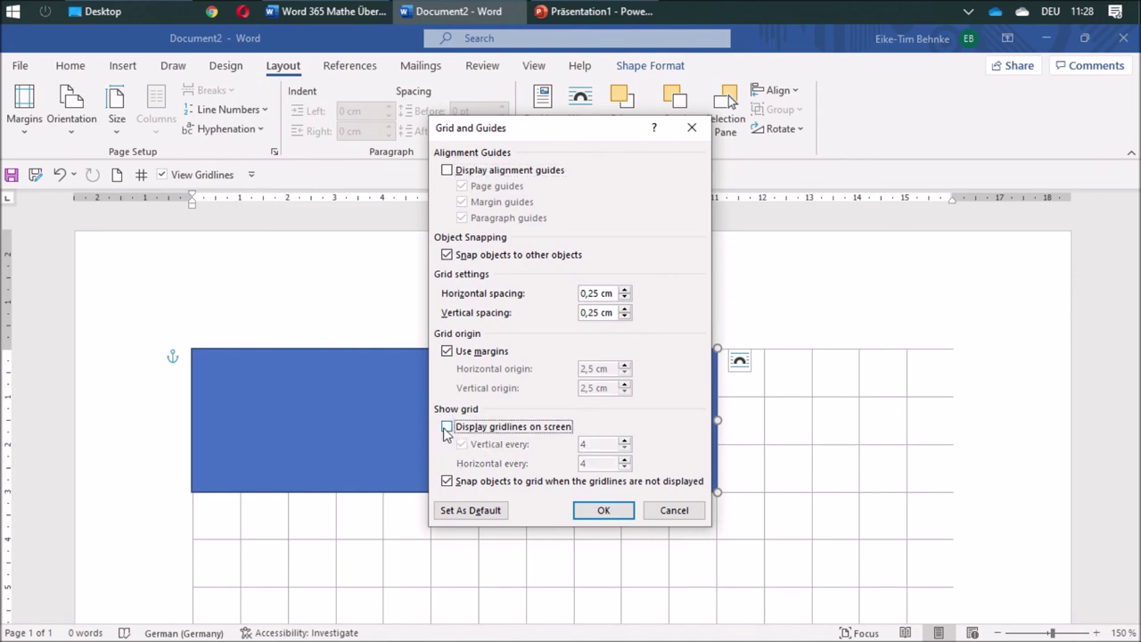
{"action": "left_click", "coordinate": [468, 510]}
{"action": "left_click", "coordinate": [543, 394]}
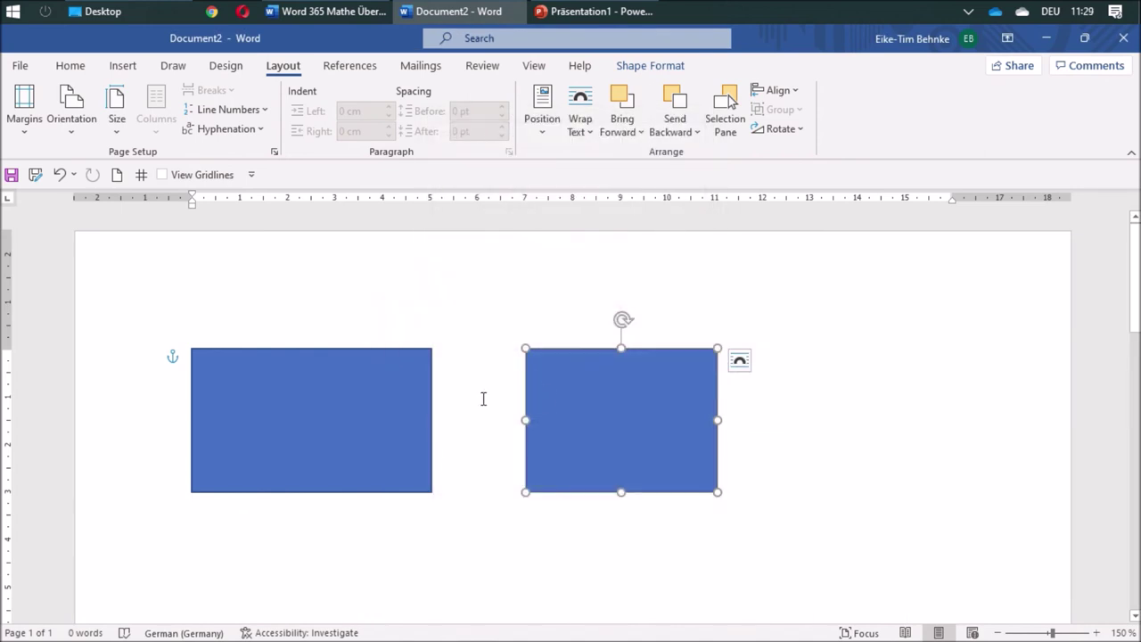
Show the gridlines with the View Gridlines option, hide them, and show them again.
{"action": "left_click", "coordinate": [162, 175]}
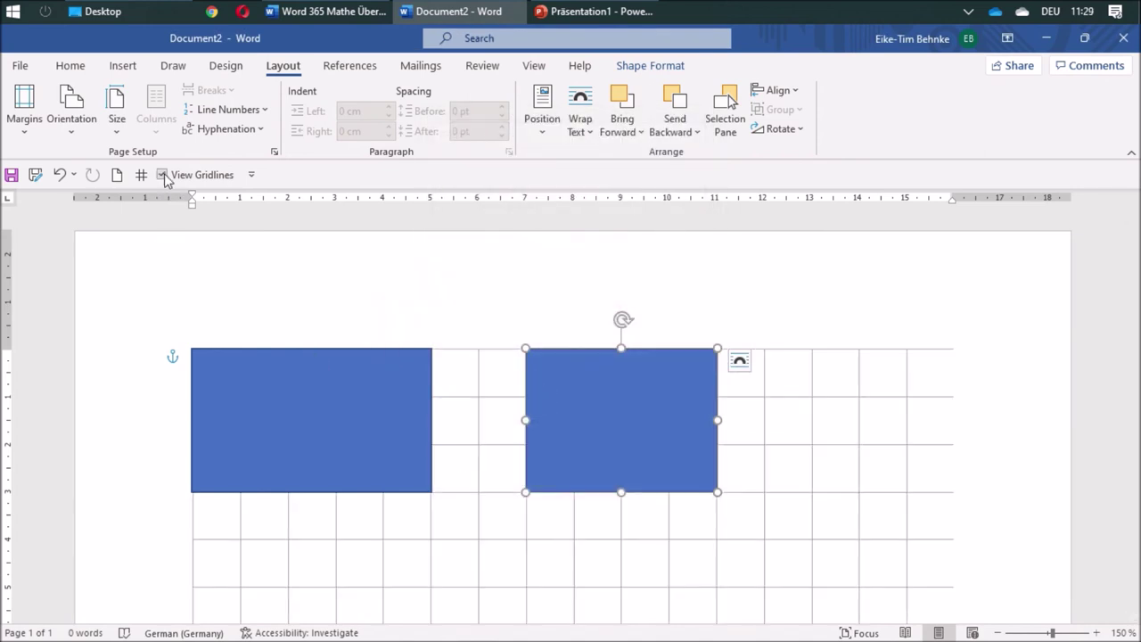
{"action": "left_click", "coordinate": [163, 174]}
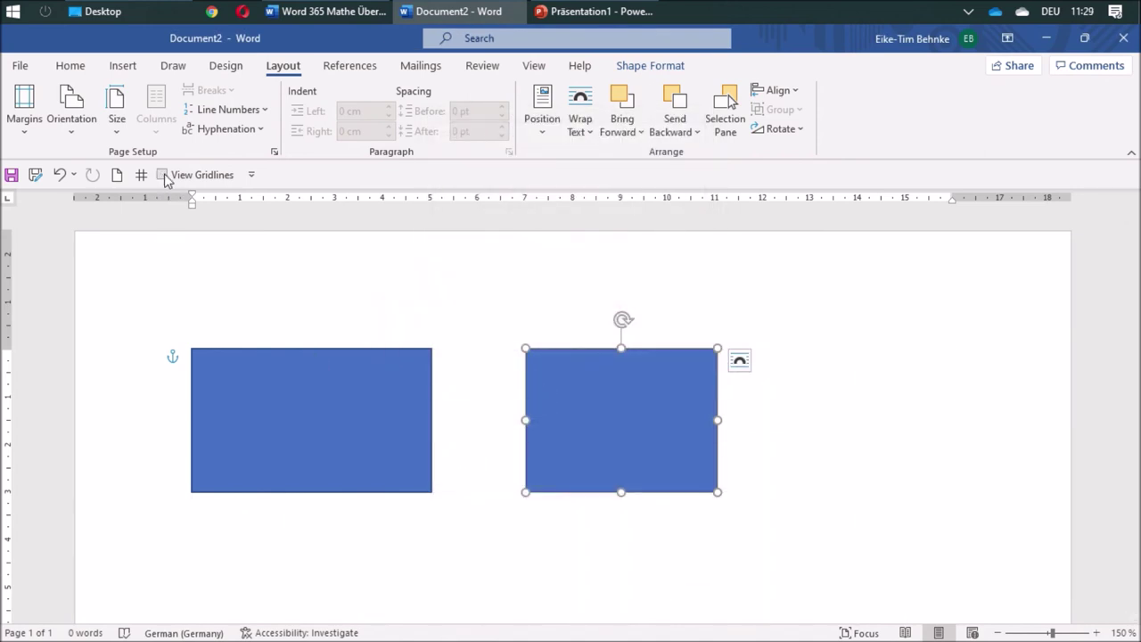
{"action": "left_click", "coordinate": [162, 175]}
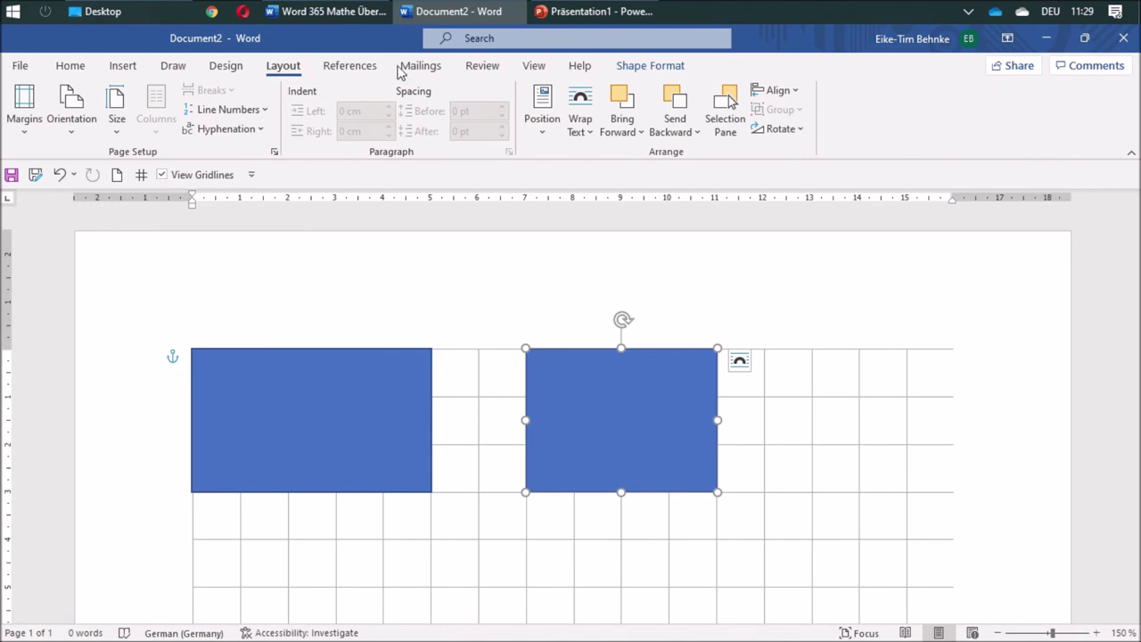
{"action": "mouse_move", "coordinate": [357, 24]}
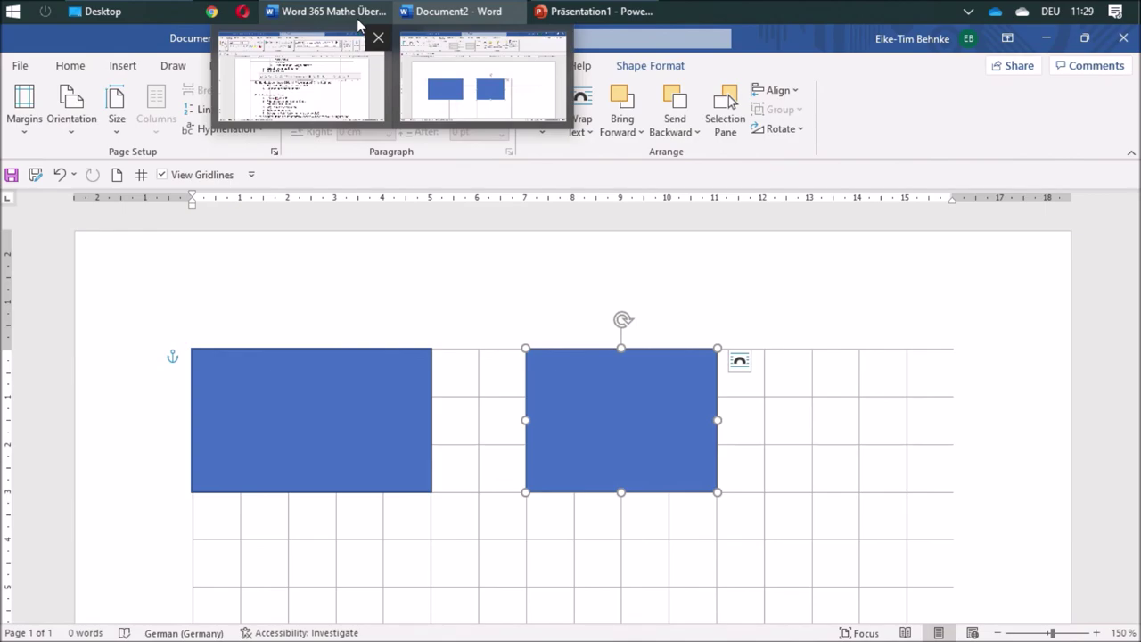